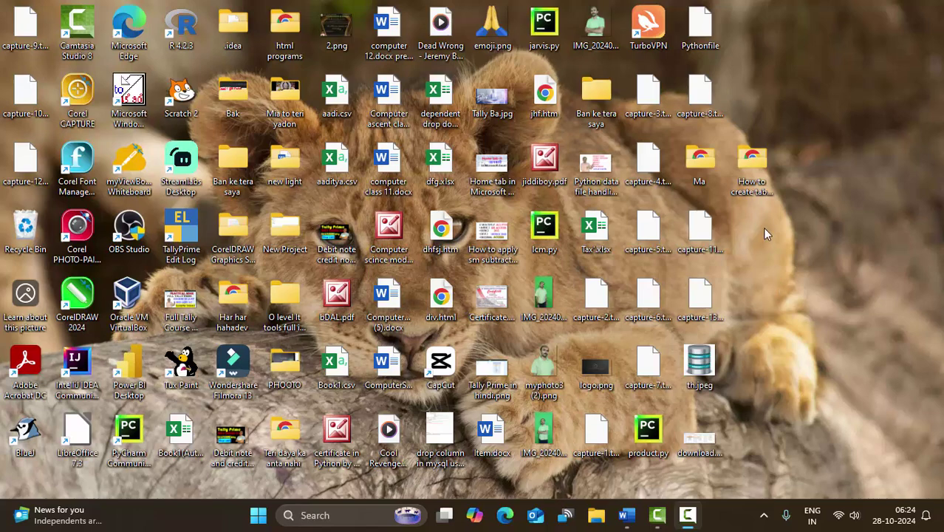
Refresh the desktop and bring the blank Word document, Document1, to the front
{"action": "right_click", "coordinate": [815, 146]}
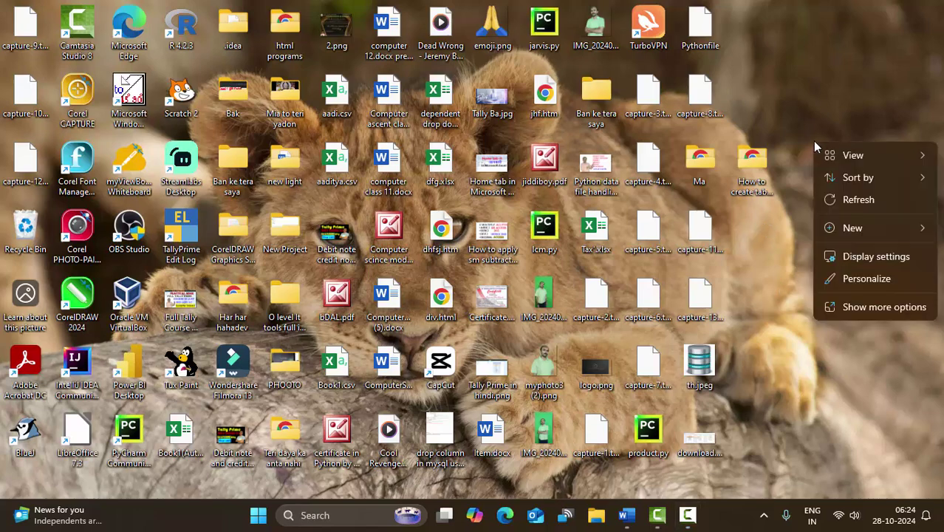
{"action": "left_click", "coordinate": [833, 199]}
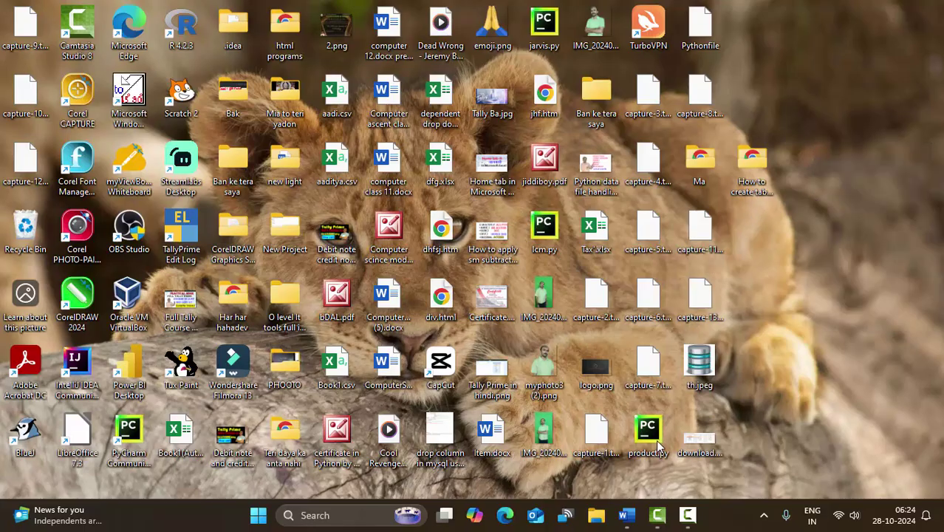
{"action": "left_click", "coordinate": [627, 516]}
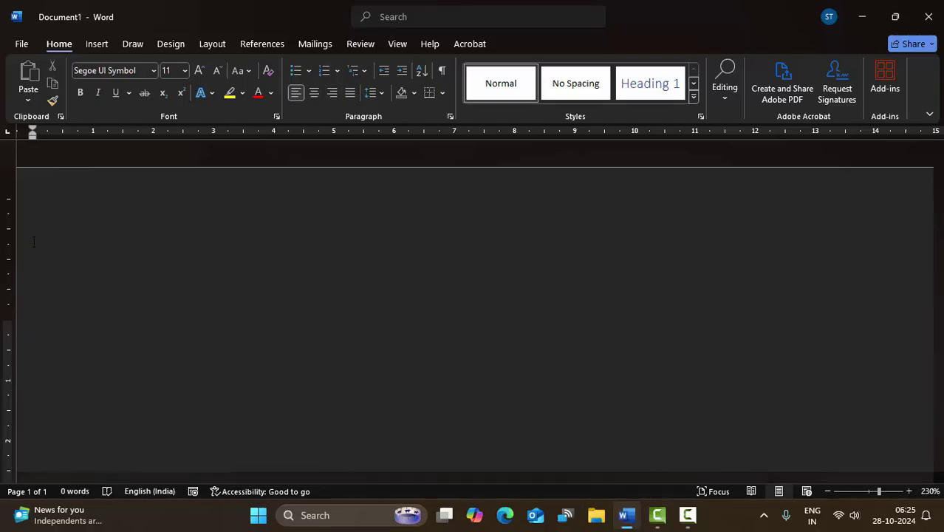
Preview the Symbol gallery on the Insert tab, then close it without inserting anything
{"action": "left_click", "coordinate": [98, 44]}
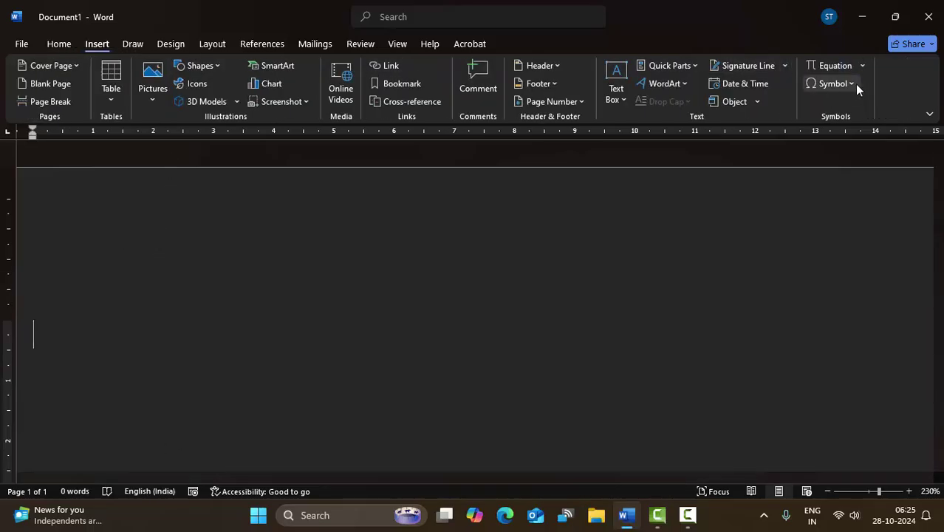
{"action": "left_click", "coordinate": [852, 83]}
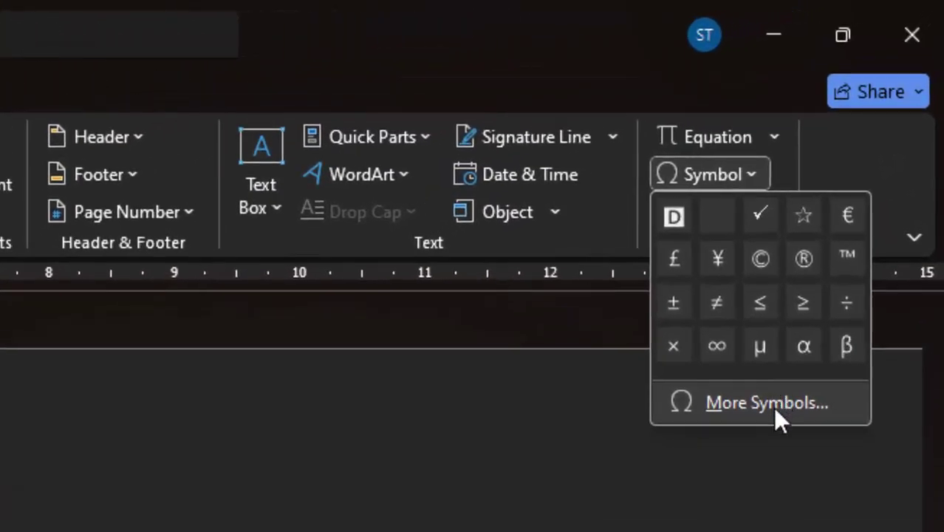
{"action": "left_click", "coordinate": [853, 194]}
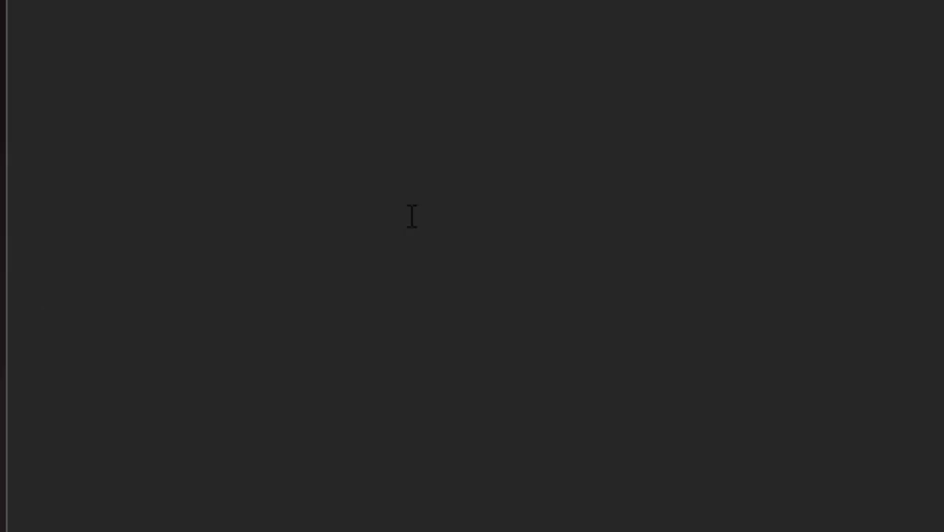
Insert two writing-hand symbols ✍ by converting hex code 270D with Alt+X twice
{"action": "type", "text": "2"}
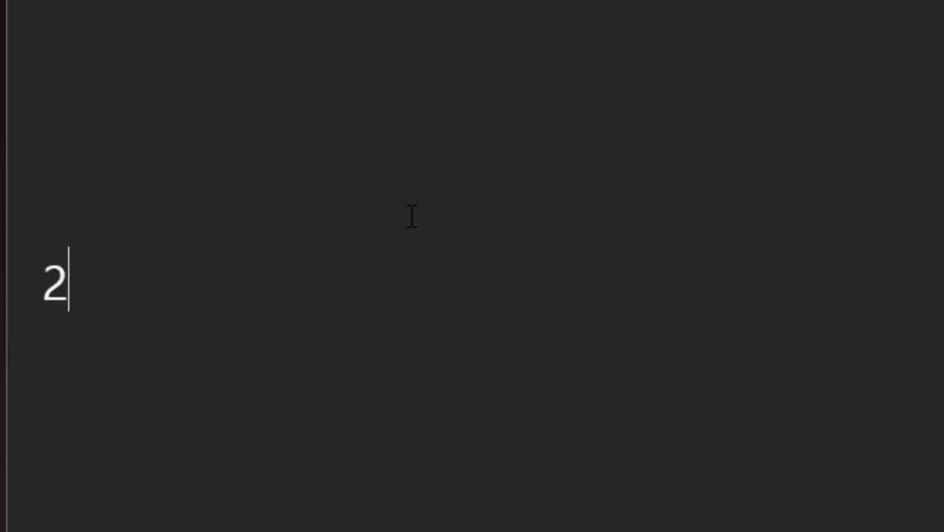
{"action": "type", "text": "70d"}
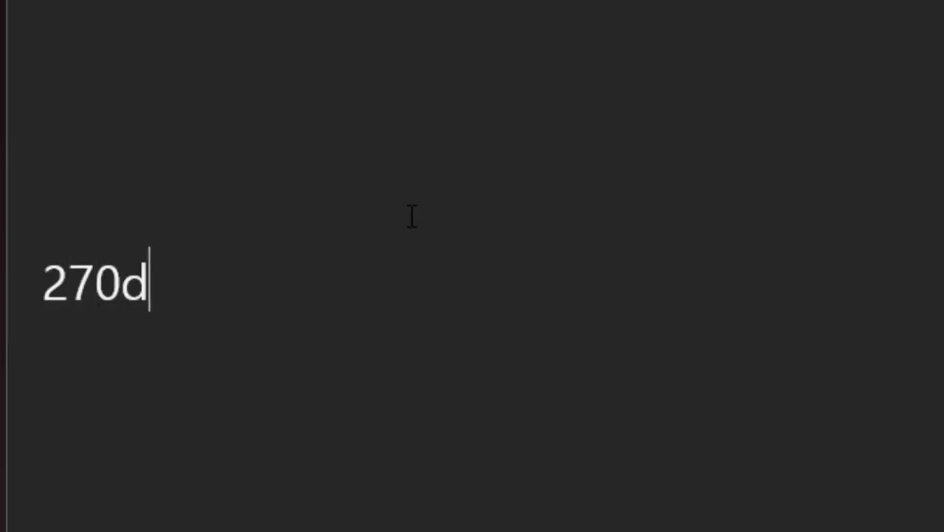
{"action": "key", "text": "BackSpace"}
{"action": "type", "text": "D"}
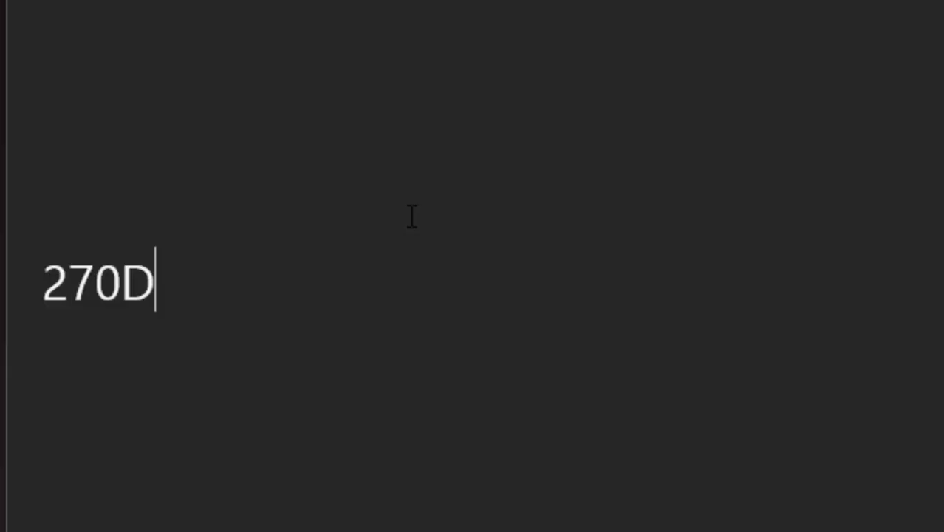
{"action": "key", "text": "alt+x"}
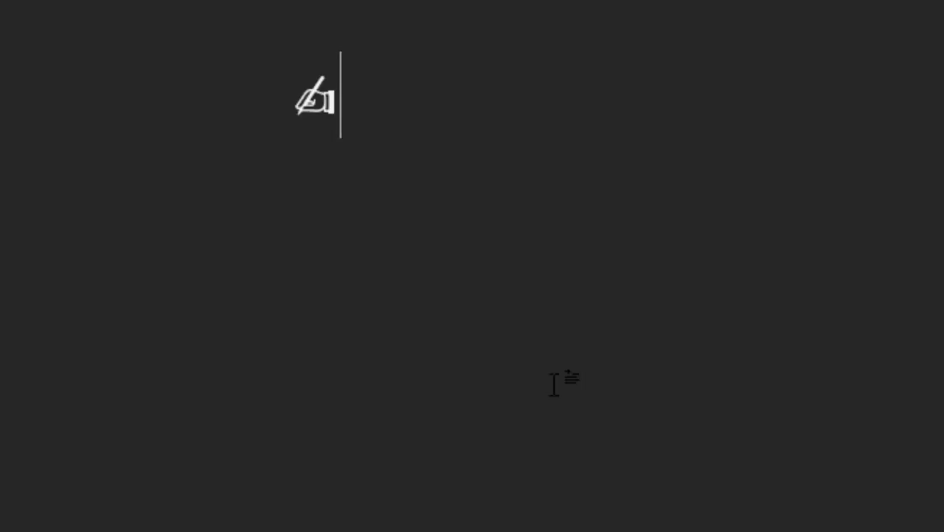
{"action": "type", "text": "2"}
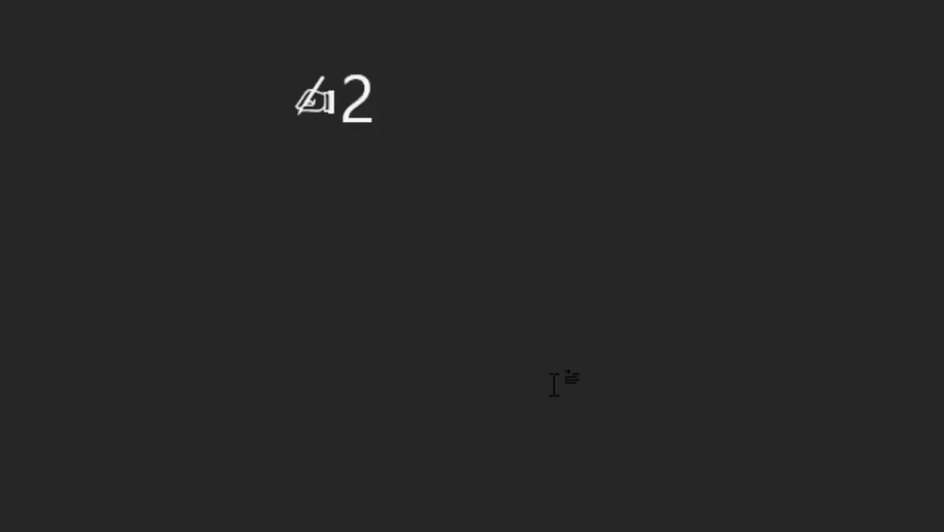
{"action": "type", "text": "70D"}
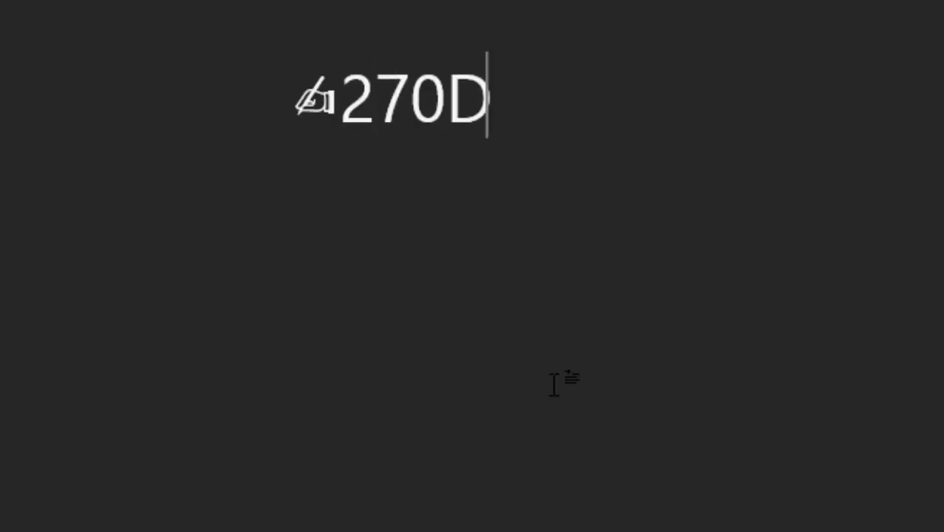
{"action": "key", "text": "alt+x"}
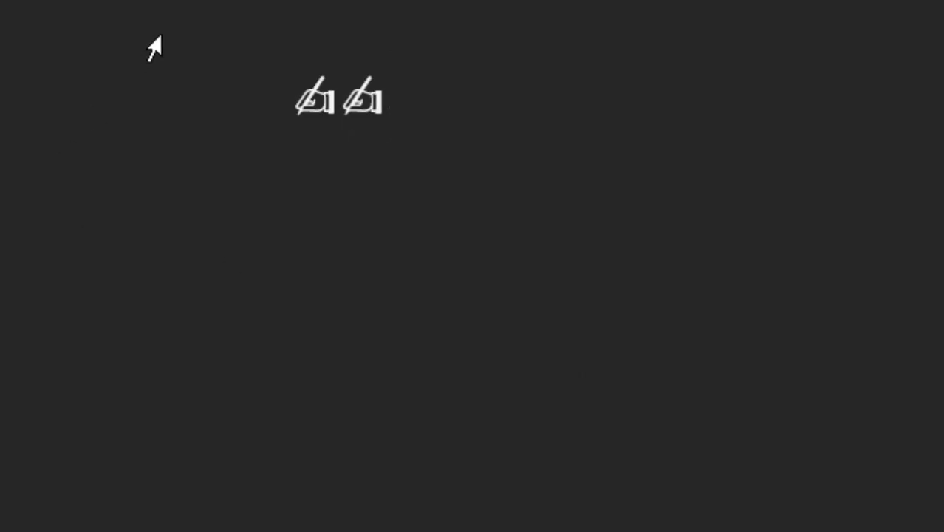
Copy and paste the two writing hands, then add a fifth from code 270D
{"action": "left_click_drag", "start_coordinate": [428, 88], "coordinate": [249, 120]}
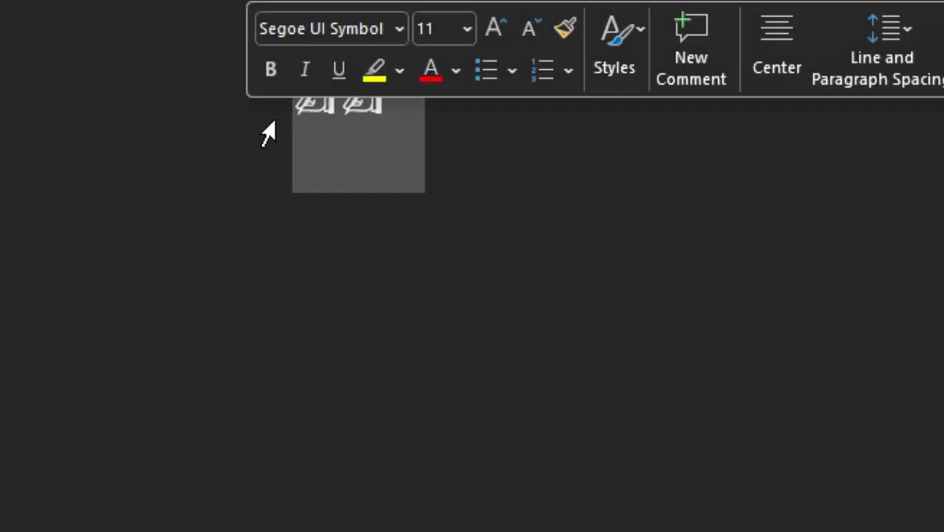
{"action": "right_click", "coordinate": [312, 124]}
{"action": "left_click", "coordinate": [399, 229]}
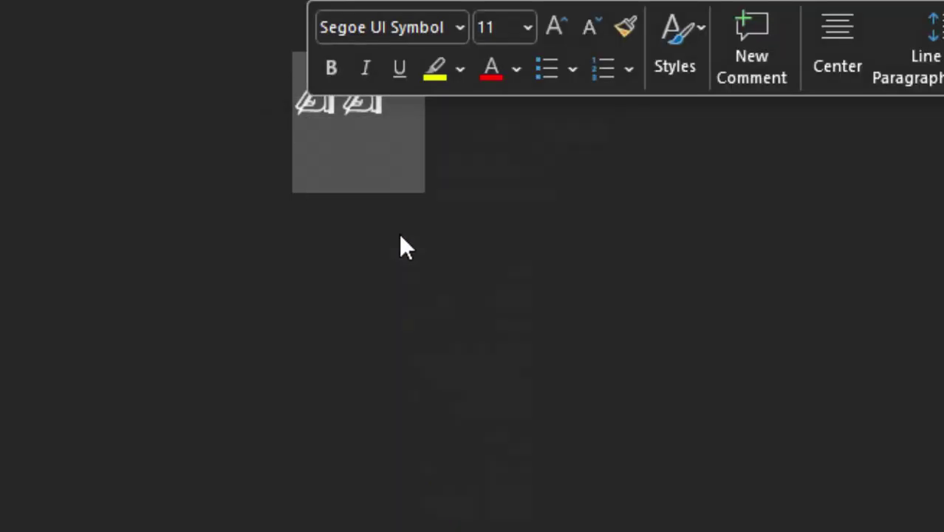
{"action": "left_click", "coordinate": [428, 97]}
{"action": "key", "text": "ctrl+v"}
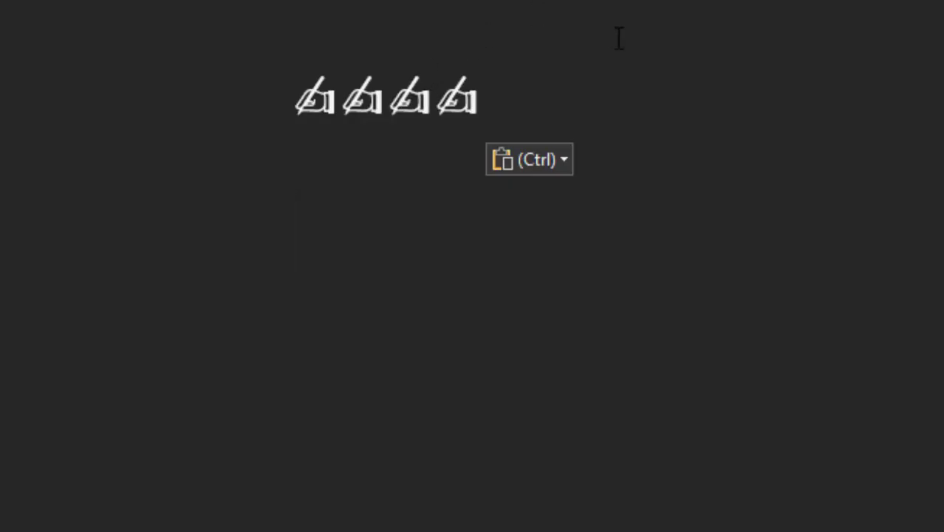
{"action": "type", "text": "270"}
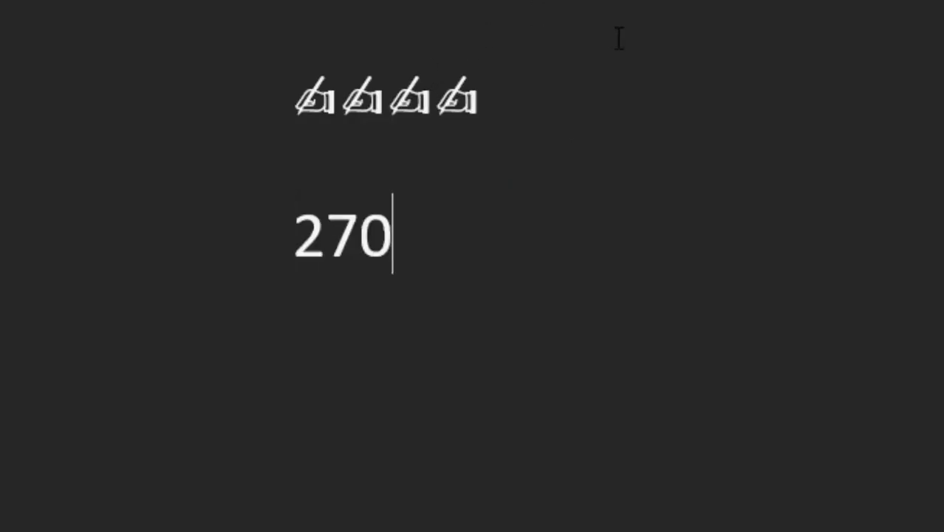
{"action": "type", "text": "D"}
{"action": "key", "text": "alt+x"}
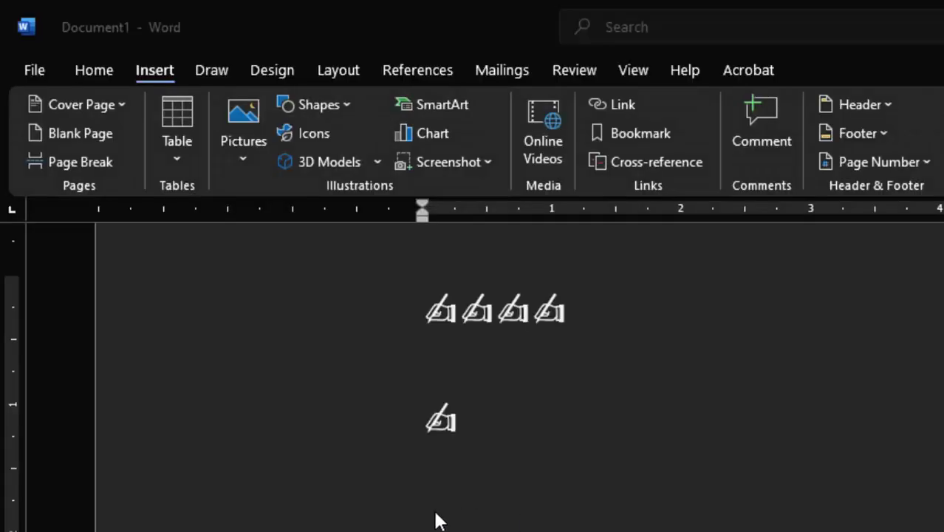
Add a laptop emoji from code 1F4BB on a new line, then type code 1F0A1
{"action": "left_click", "coordinate": [437, 500]}
{"action": "type", "text": "1"}
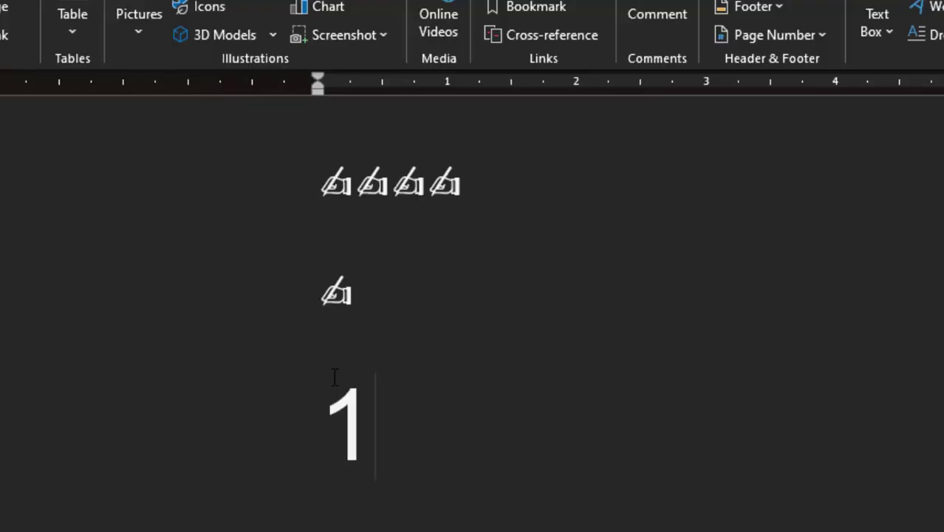
{"action": "type", "text": "F"}
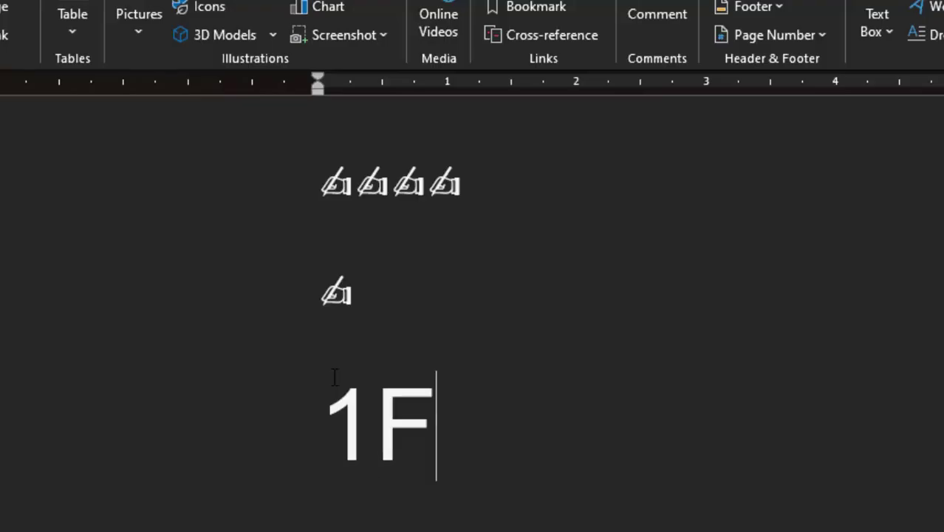
{"action": "type", "text": "4"}
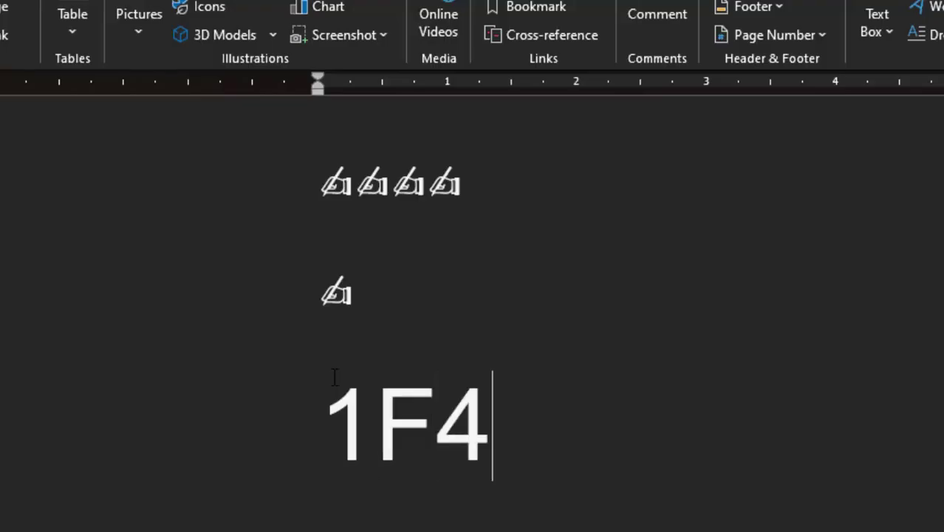
{"action": "type", "text": "B"}
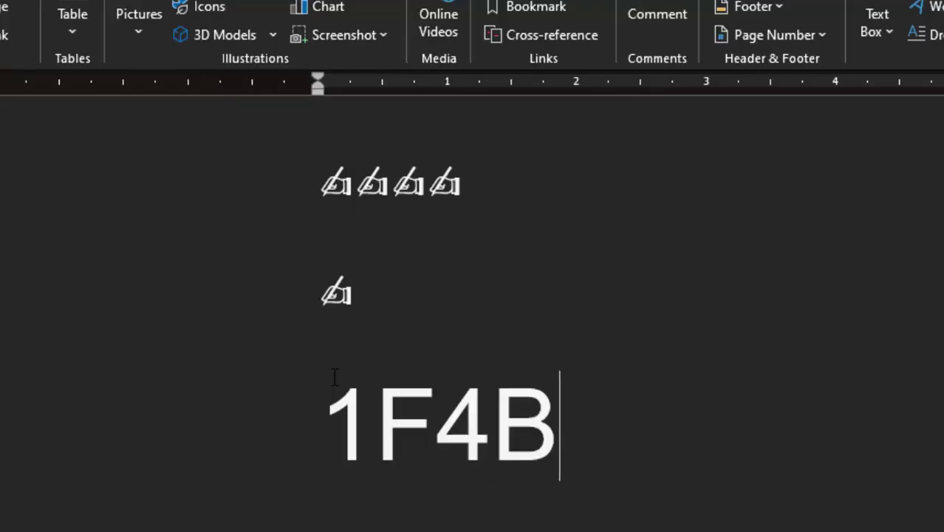
{"action": "type", "text": "B"}
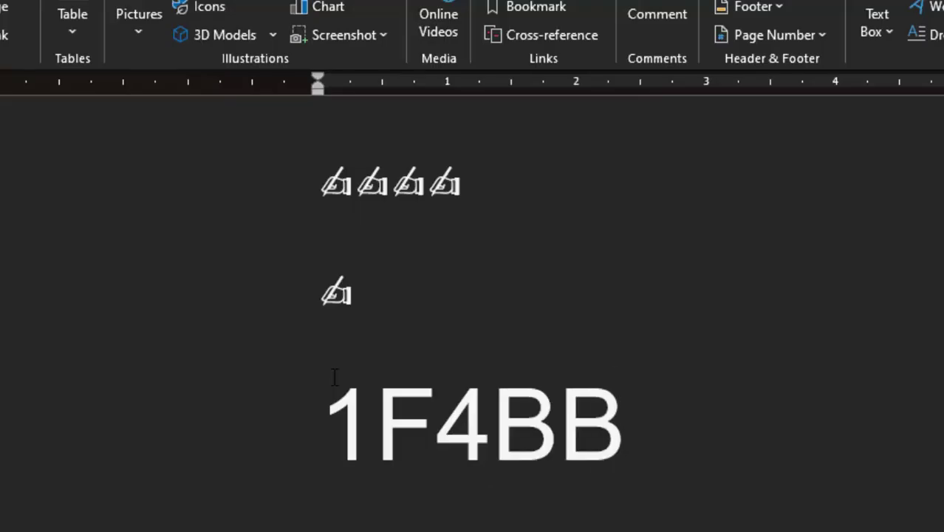
{"action": "key", "text": "alt+x"}
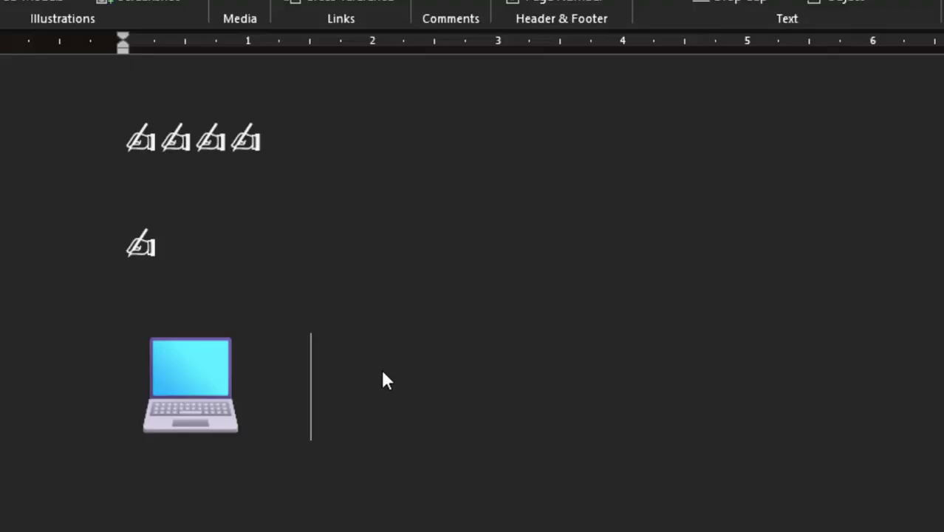
{"action": "type", "text": "1"}
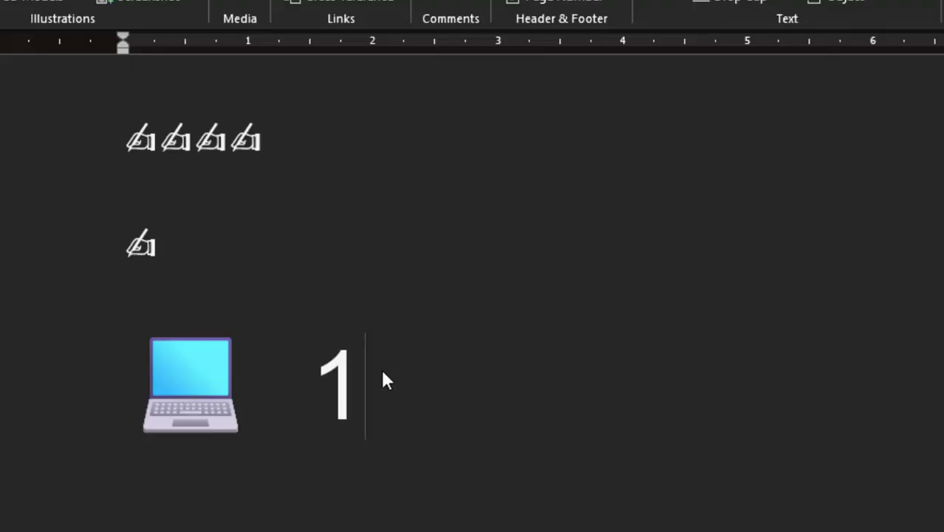
{"action": "type", "text": "F"}
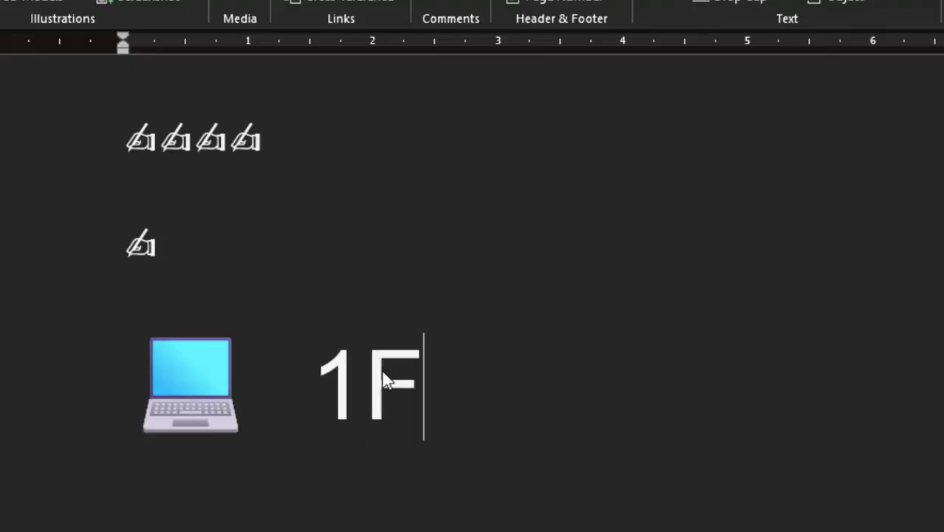
{"action": "type", "text": "0"}
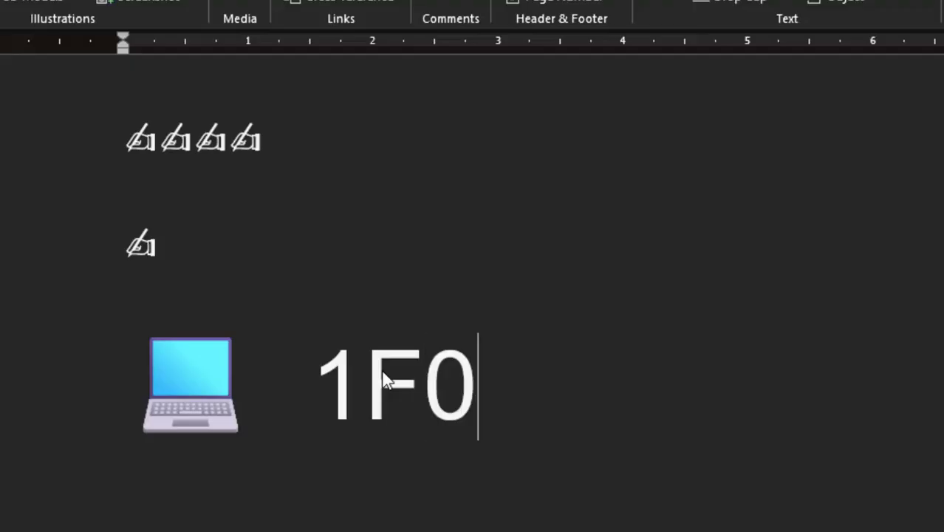
{"action": "type", "text": "a"}
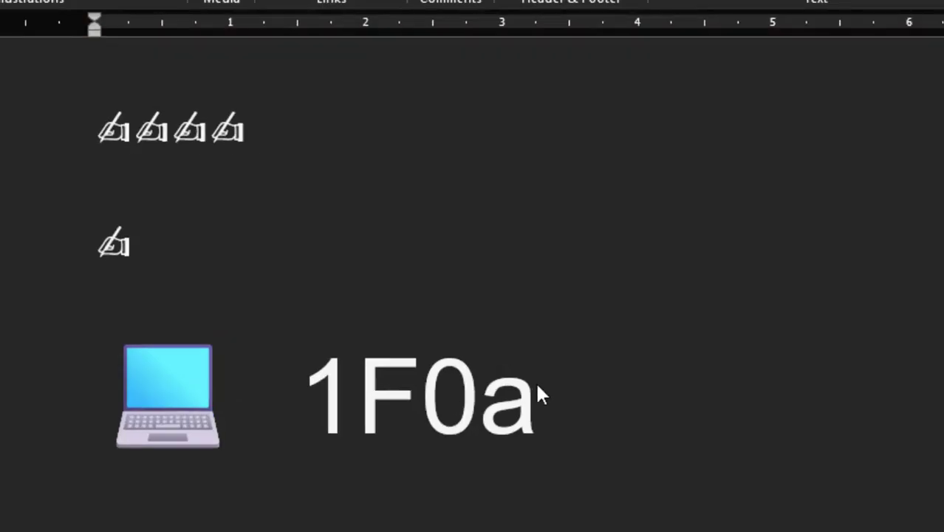
{"action": "type", "text": "1"}
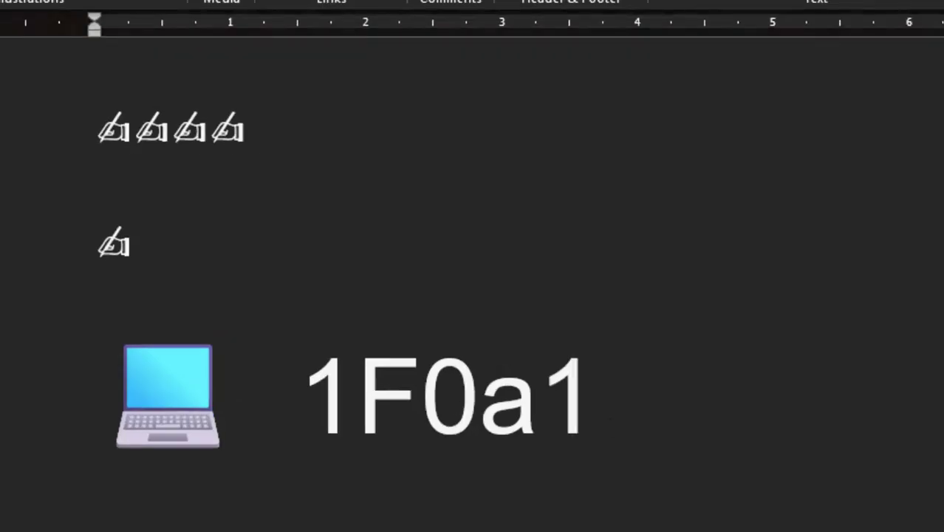
Convert 1F0A1 into the ace of spades and 1F0B1 into the ace of hearts
{"action": "key", "text": "alt+x"}
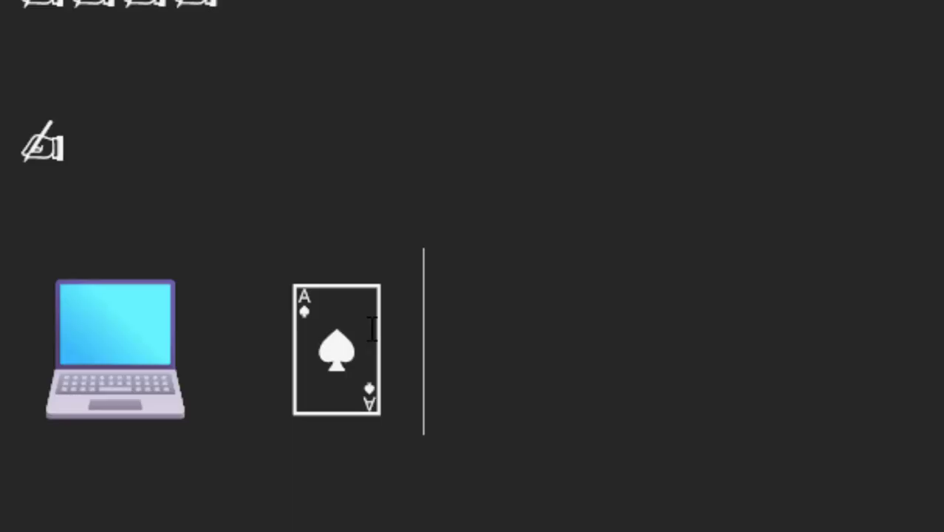
{"action": "type", "text": "1"}
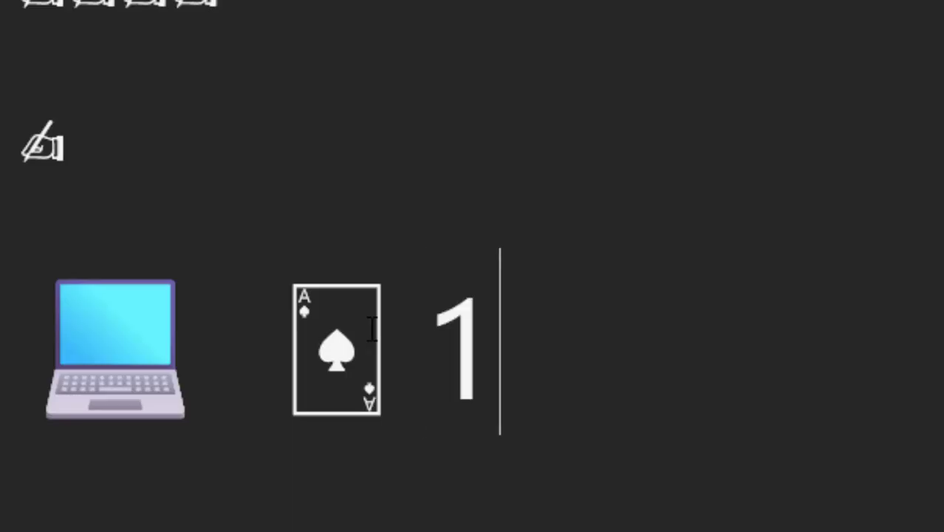
{"action": "type", "text": "f"}
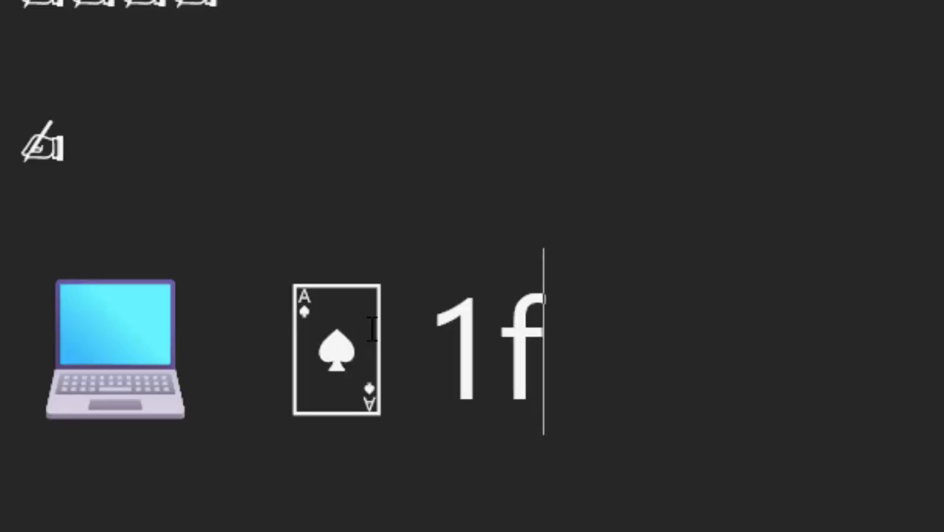
{"action": "type", "text": "0a"}
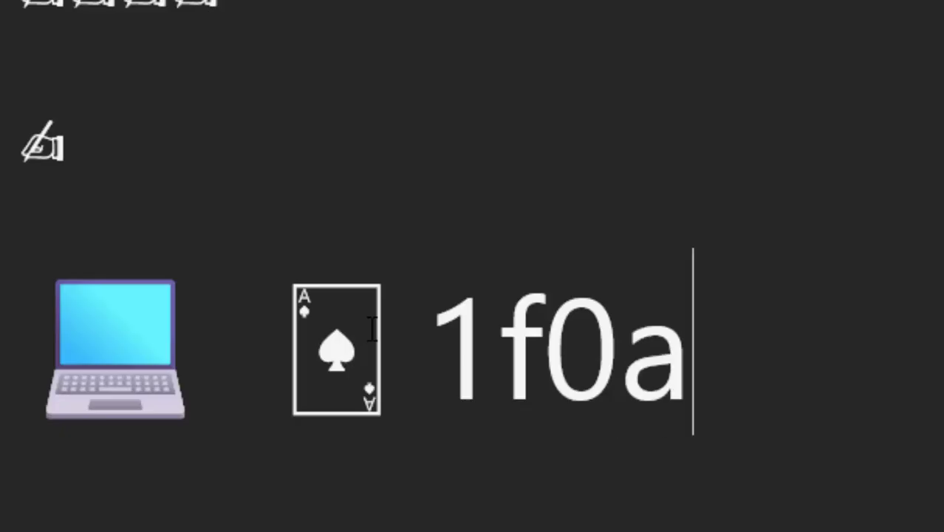
{"action": "key", "text": "BackSpace"}
{"action": "type", "text": "b"}
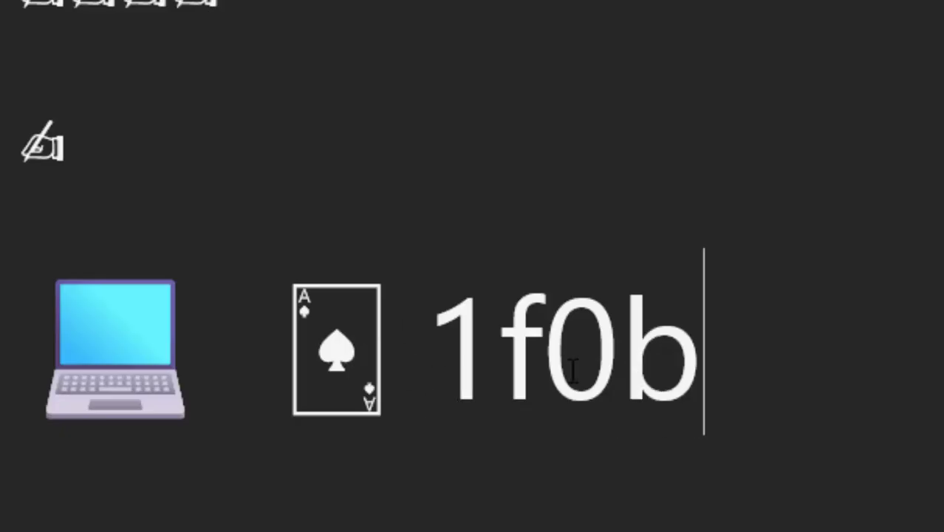
{"action": "type", "text": "1"}
{"action": "key", "text": "Return"}
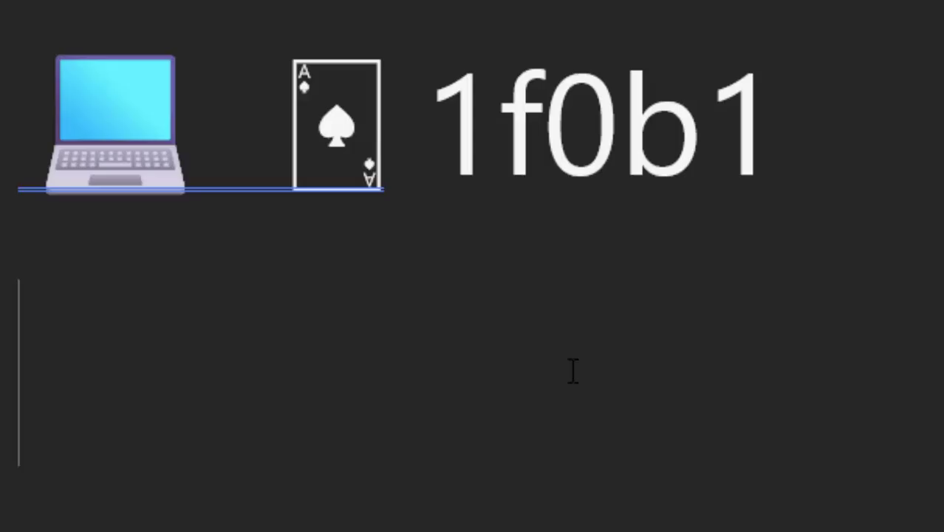
{"action": "key", "text": "BackSpace"}
{"action": "key", "text": "alt+x"}
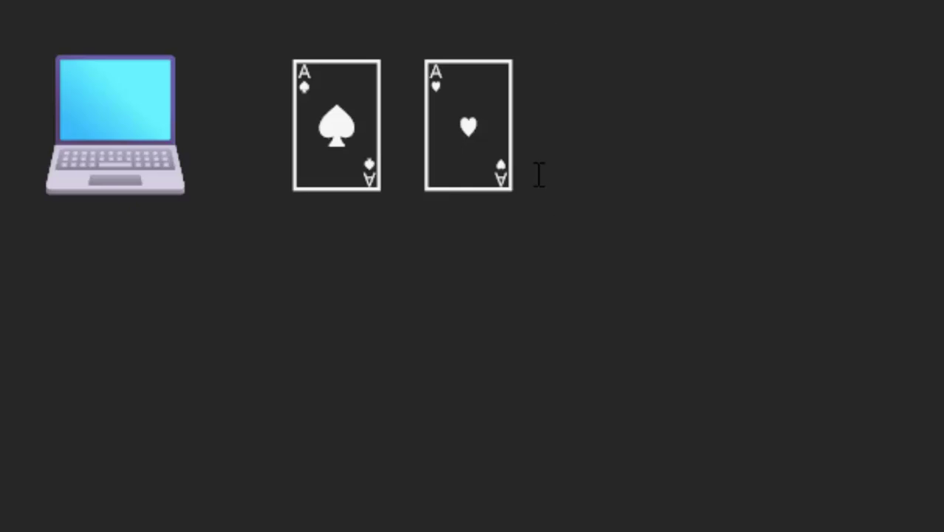
Add the two and three of spades from codes 1F0A2 and 1F0A3
{"action": "type", "text": "1f"}
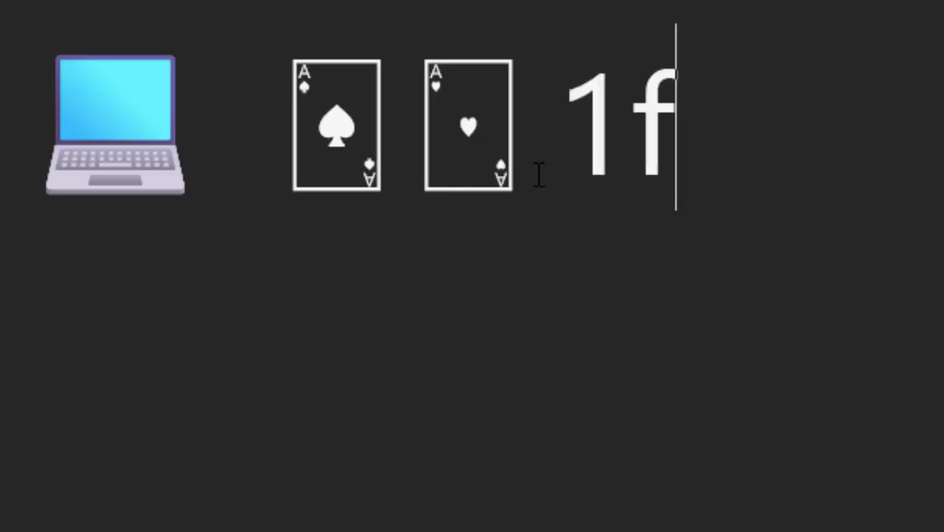
{"action": "type", "text": "0a"}
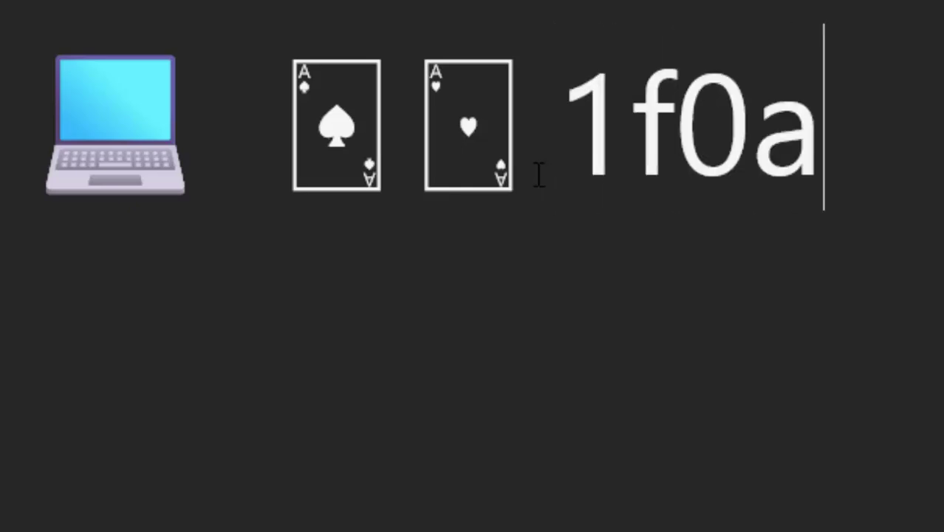
{"action": "type", "text": "2"}
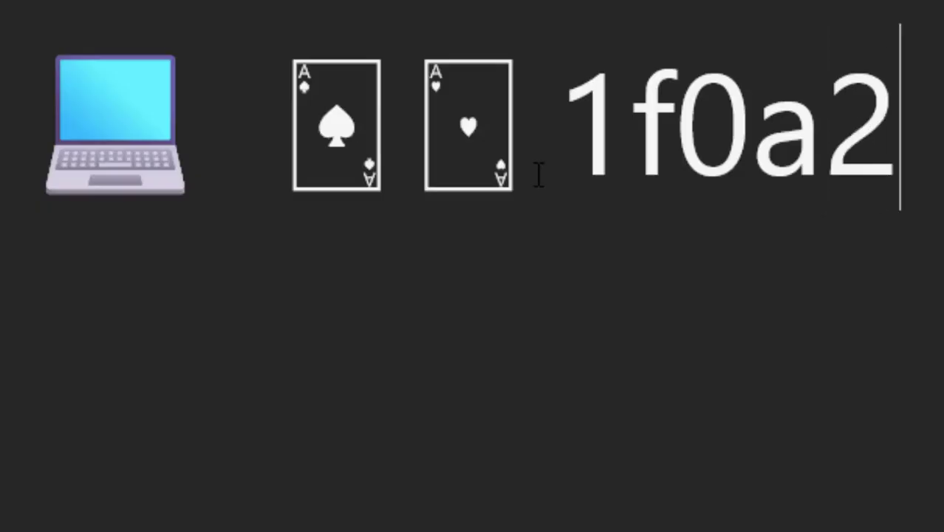
{"action": "key", "text": "alt+x"}
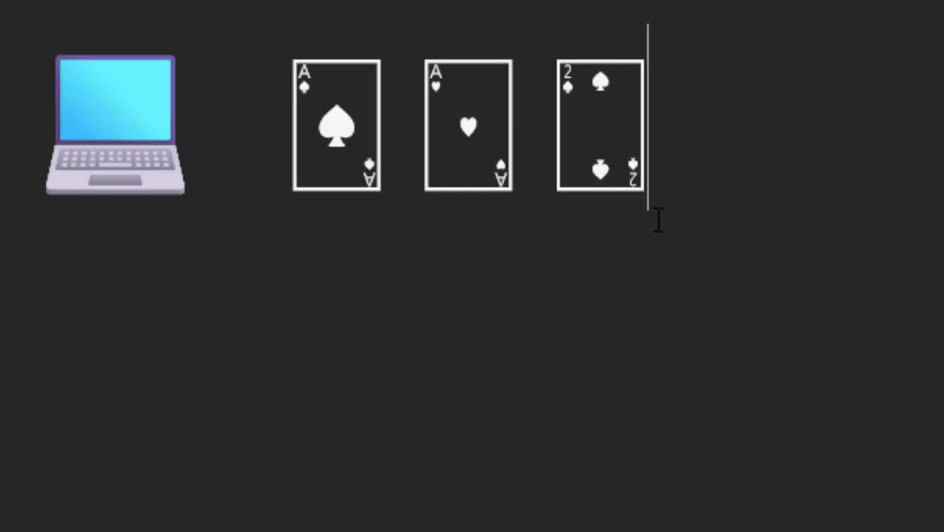
{"action": "type", "text": "1f0"}
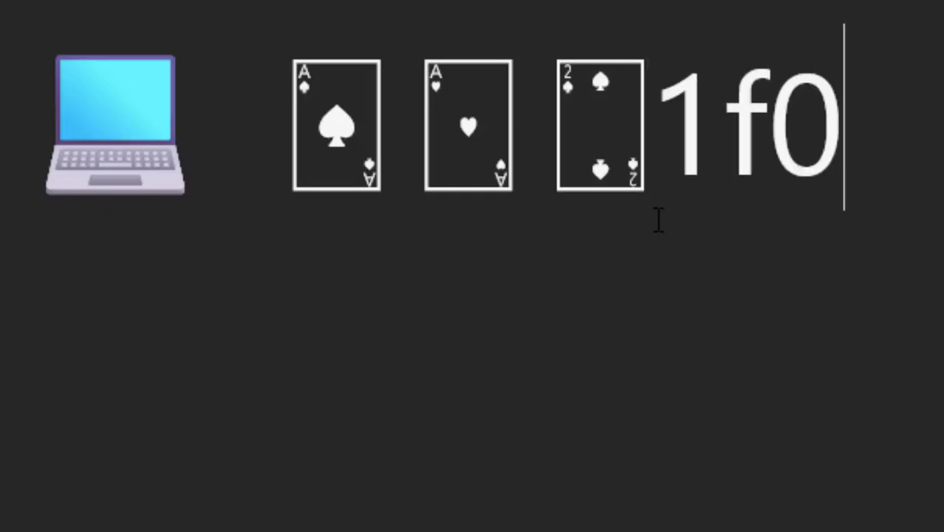
{"action": "type", "text": "a"}
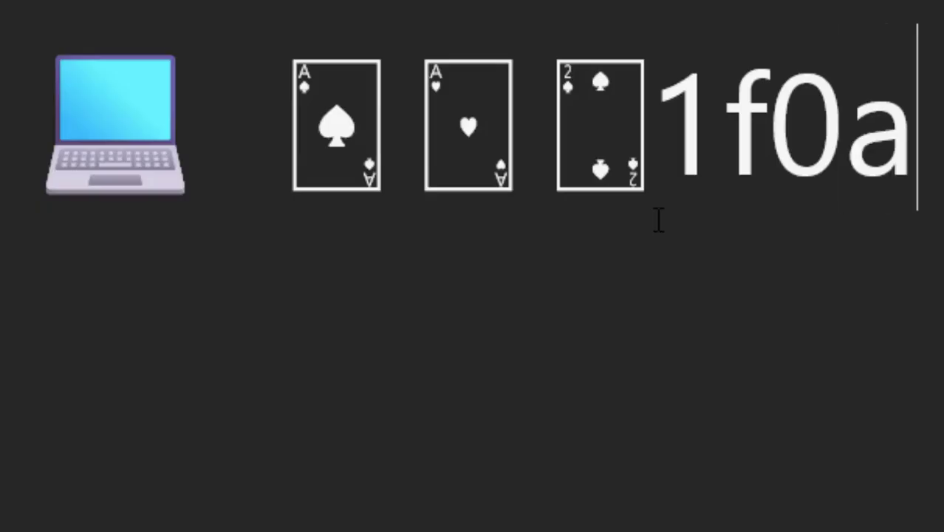
{"action": "type", "text": "3"}
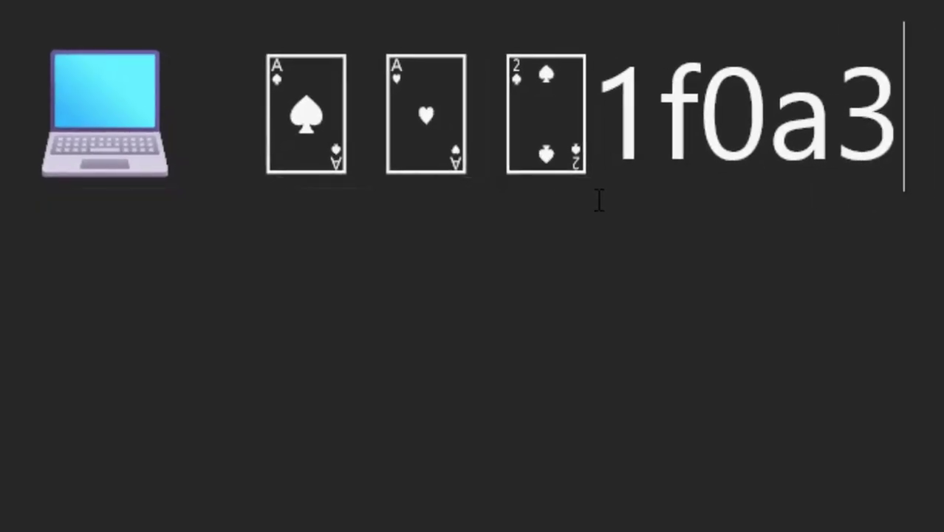
{"action": "key", "text": "alt+x"}
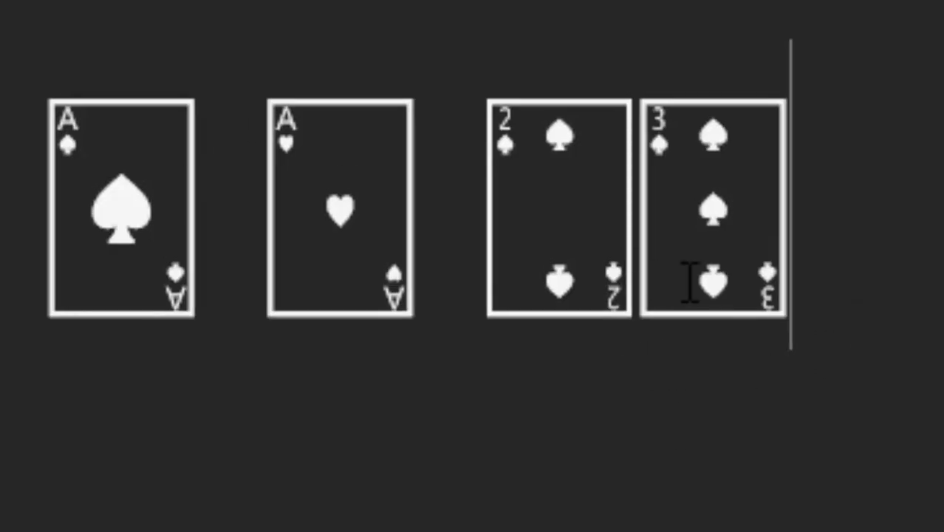
Add two more telephone symbols from code 260F after the first telephone
{"action": "left_click_drag", "start_coordinate": [801, 242], "coordinate": [159, 137]}
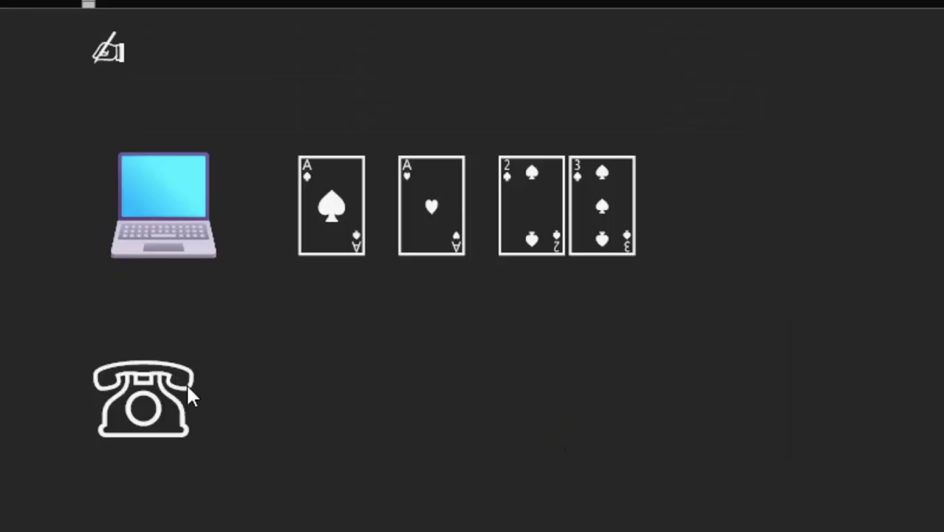
{"action": "left_click", "coordinate": [191, 392]}
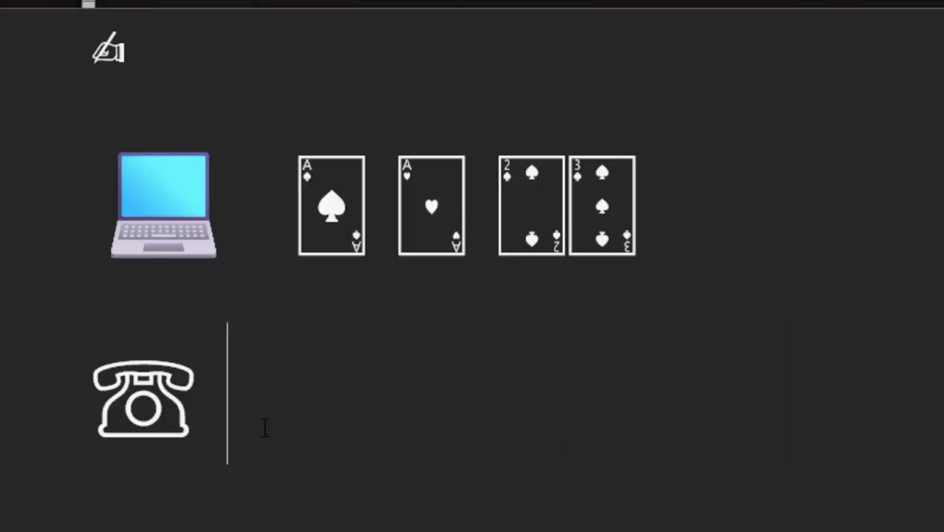
{"action": "type", "text": "260"}
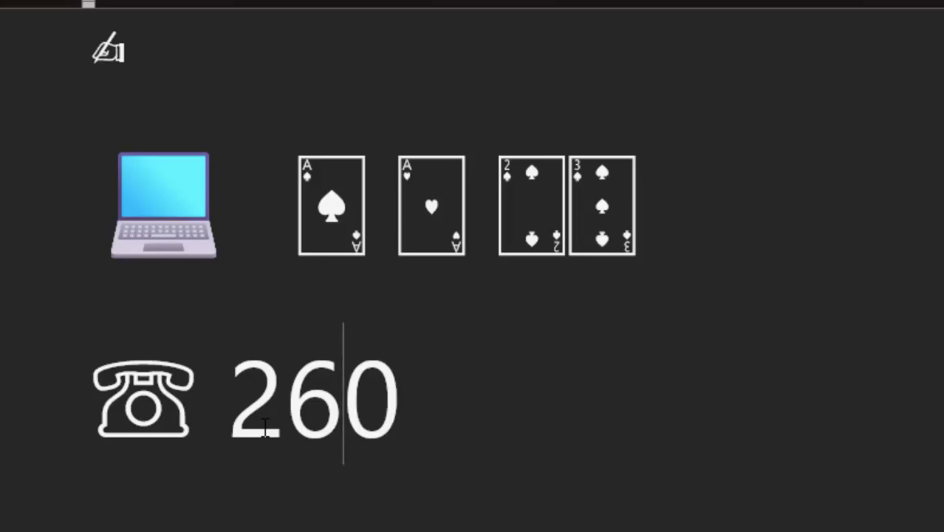
{"action": "type", "text": "f"}
{"action": "key", "text": "alt+x"}
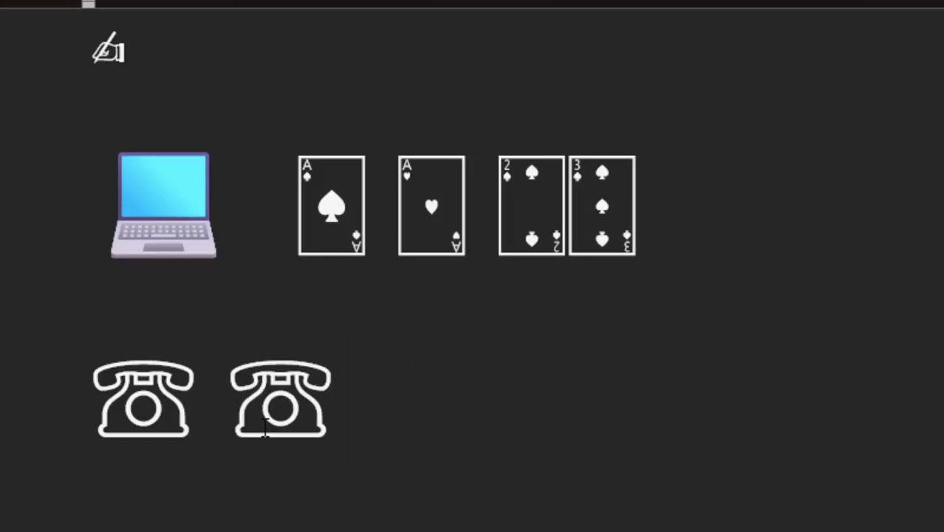
{"action": "type", "text": "260"}
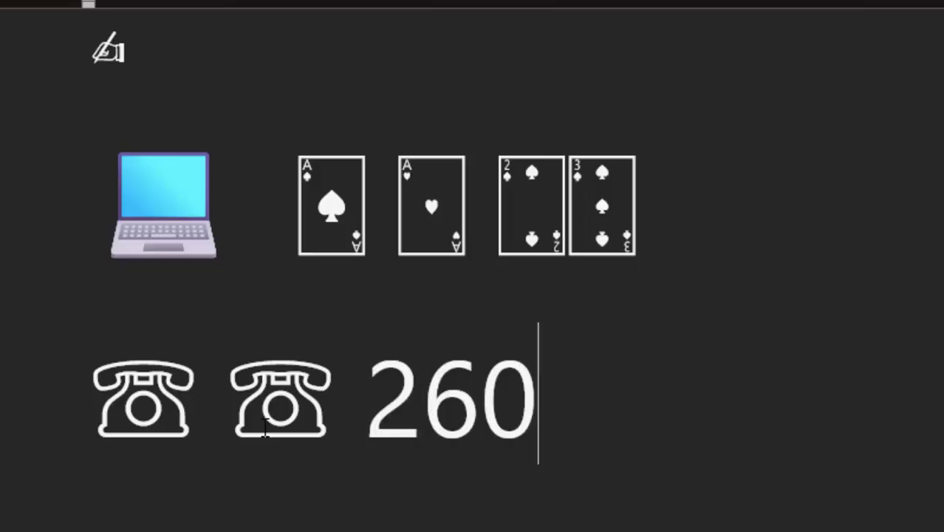
{"action": "type", "text": "f"}
{"action": "key", "text": "alt+x"}
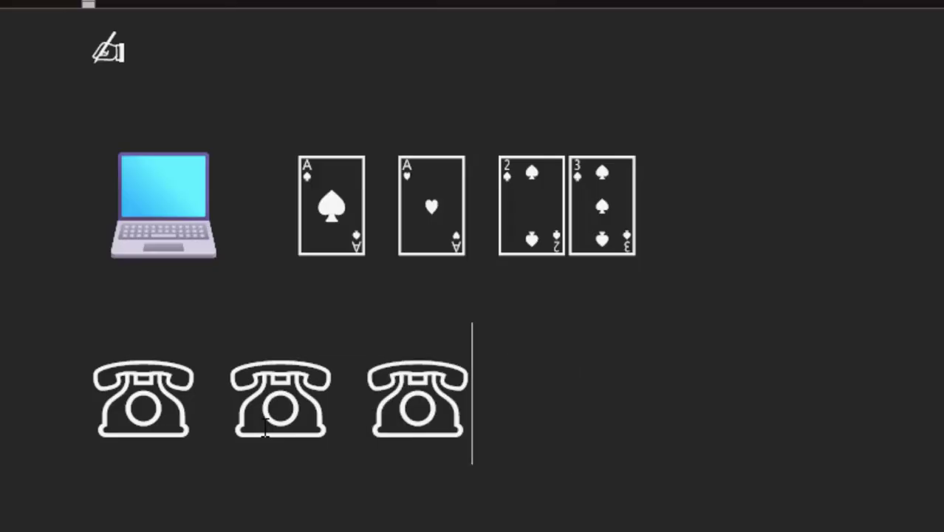